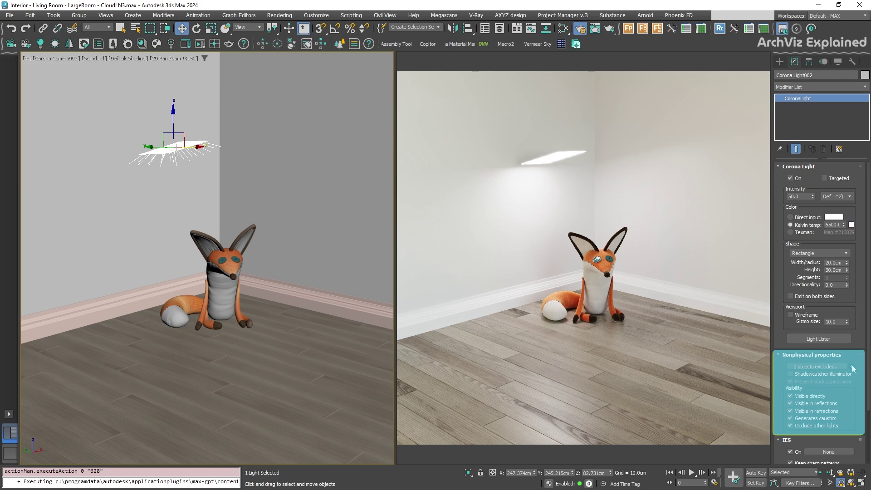
Step: Exclude the wall box and the fox (109 objects) from the Corona light's illumination
{"action": "left_click", "coordinate": [852, 367]}
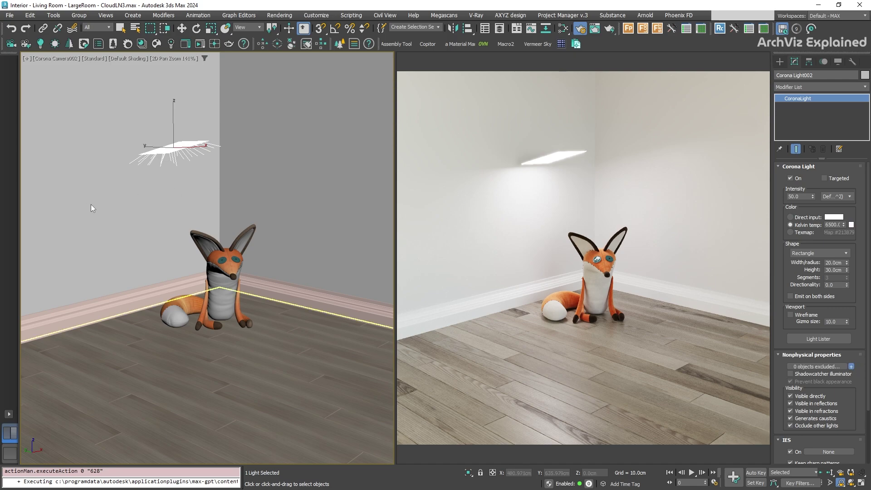
{"action": "left_click", "coordinate": [91, 204]}
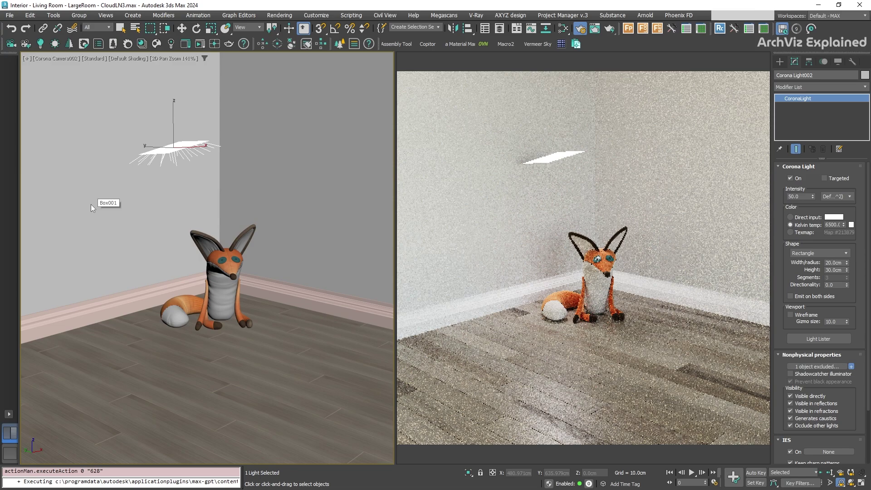
{"action": "left_click", "coordinate": [226, 257]}
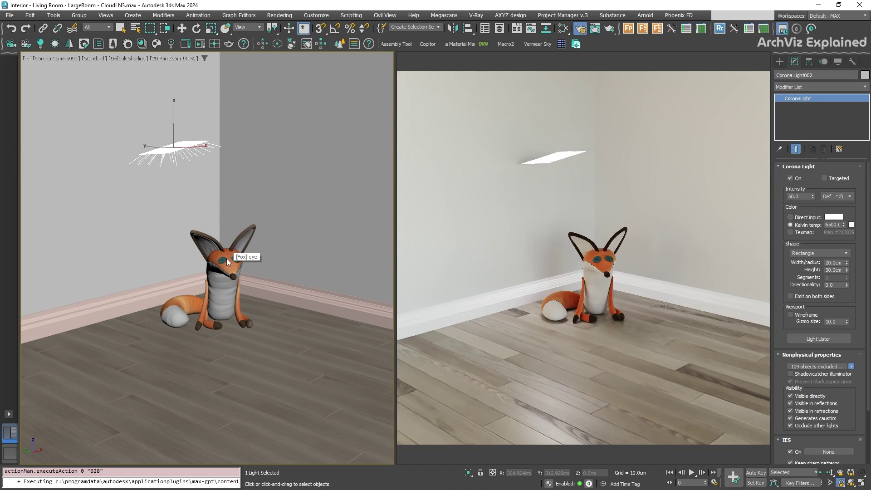
{"action": "key", "text": "w"}
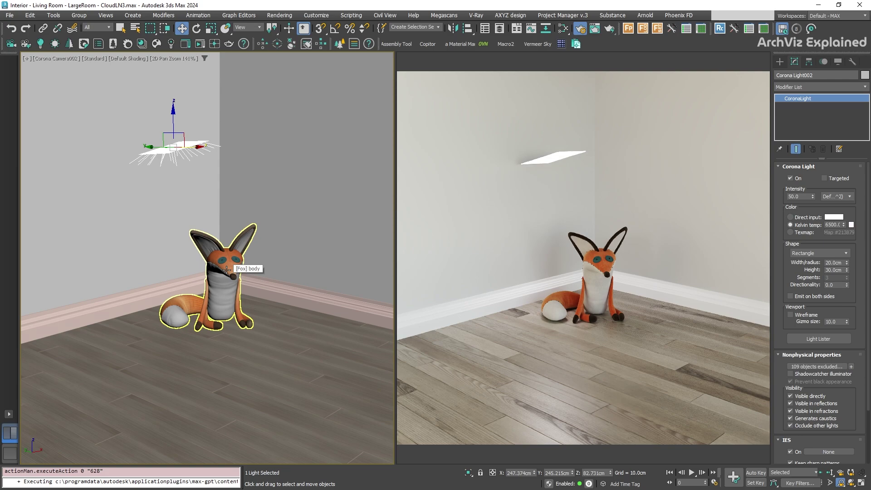
{"action": "left_click", "coordinate": [226, 269]}
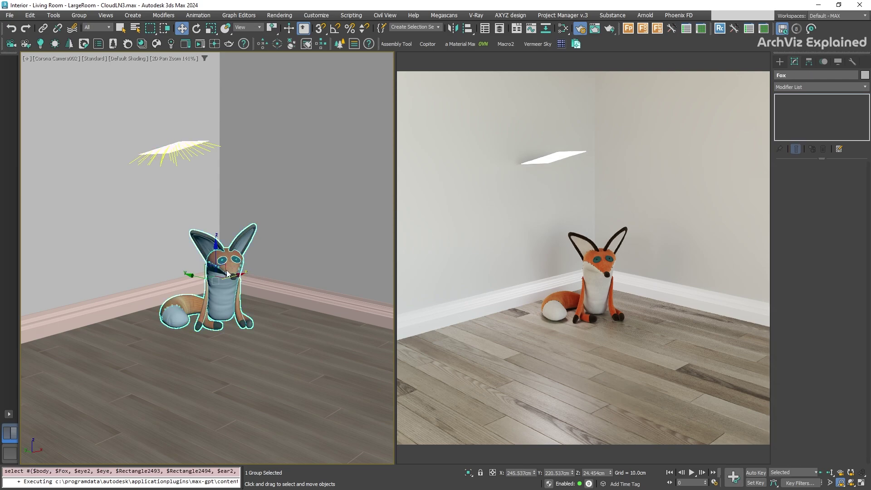
{"action": "right_click", "coordinate": [227, 274]}
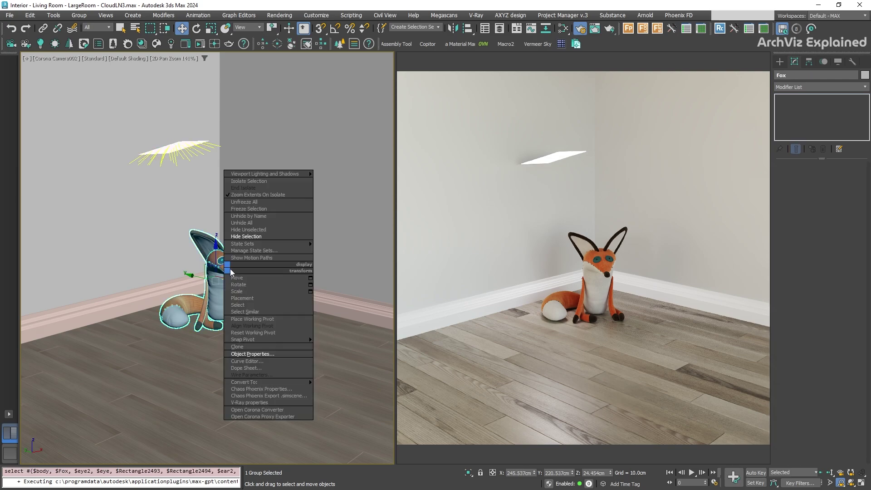
{"action": "left_click", "coordinate": [271, 354]}
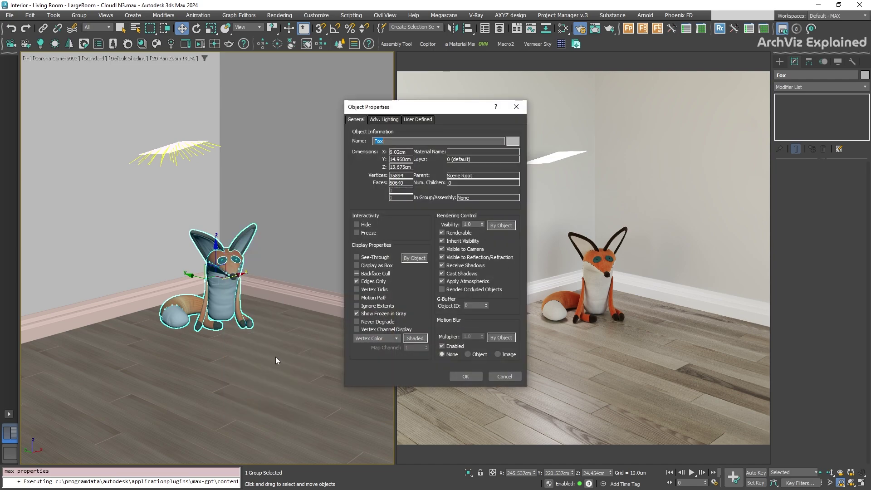
{"action": "left_click", "coordinate": [454, 275]}
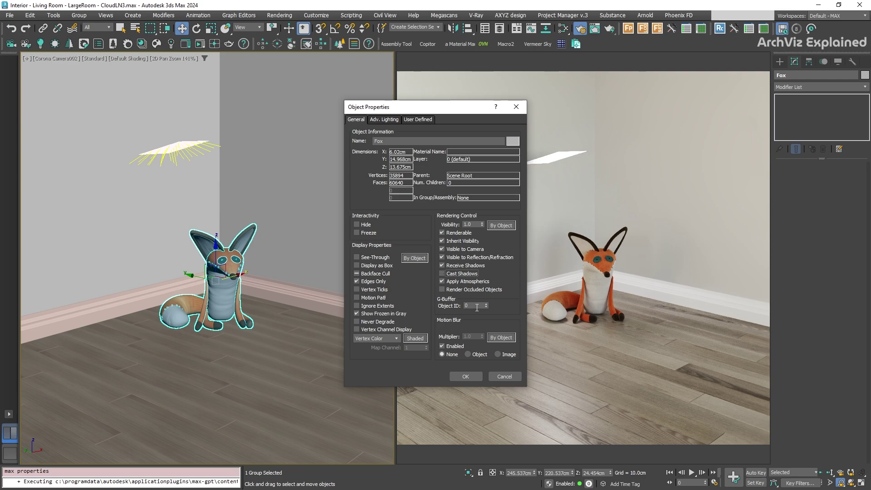
{"action": "left_click", "coordinate": [467, 377]}
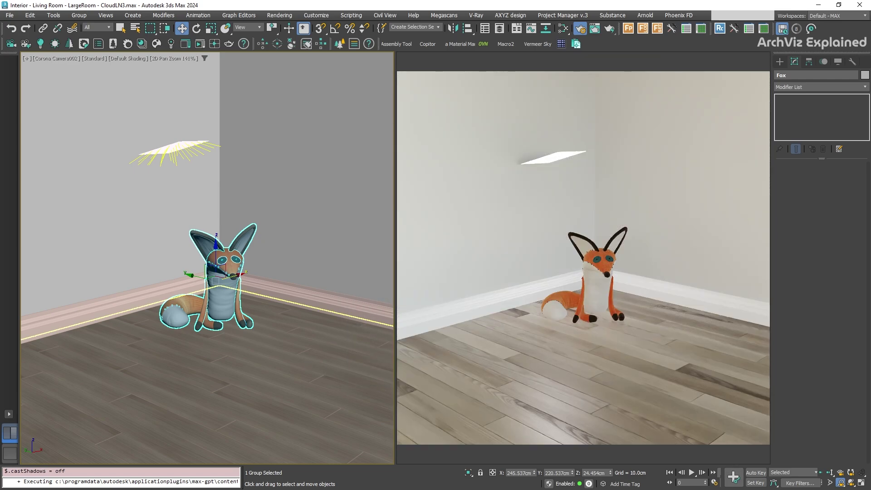
{"action": "right_click", "coordinate": [216, 262]}
{"action": "left_click", "coordinate": [286, 352]}
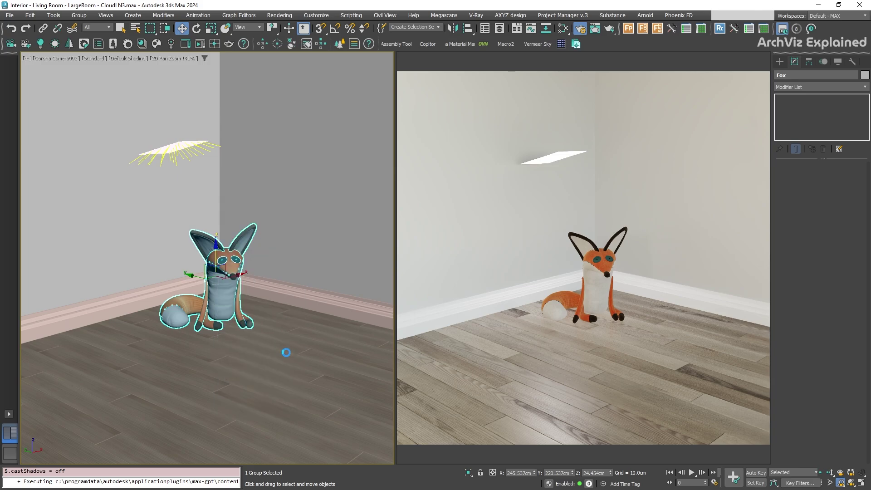
{"action": "left_click", "coordinate": [442, 273]}
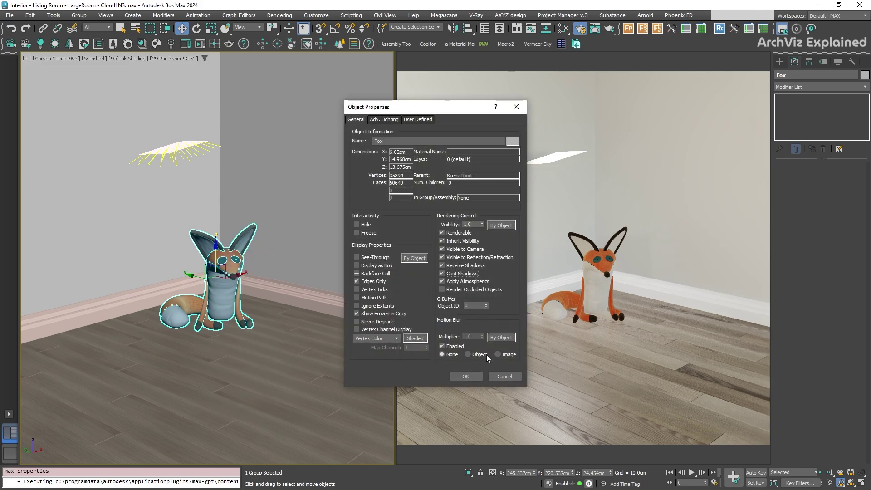
{"action": "left_click", "coordinate": [471, 377]}
{"action": "left_click", "coordinate": [174, 175]}
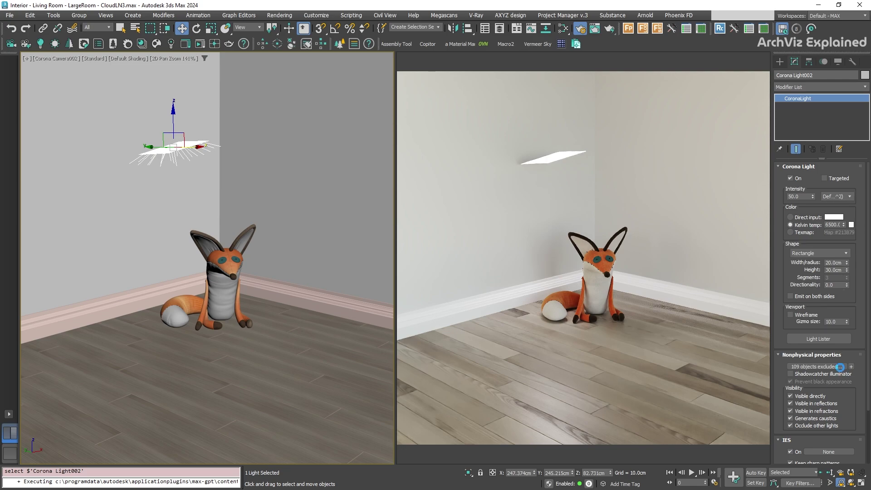
Step: Clear the Corona light's Exclude/Include list down to 0 excluded objects
{"action": "left_click", "coordinate": [816, 366]}
{"action": "left_click", "coordinate": [452, 335]}
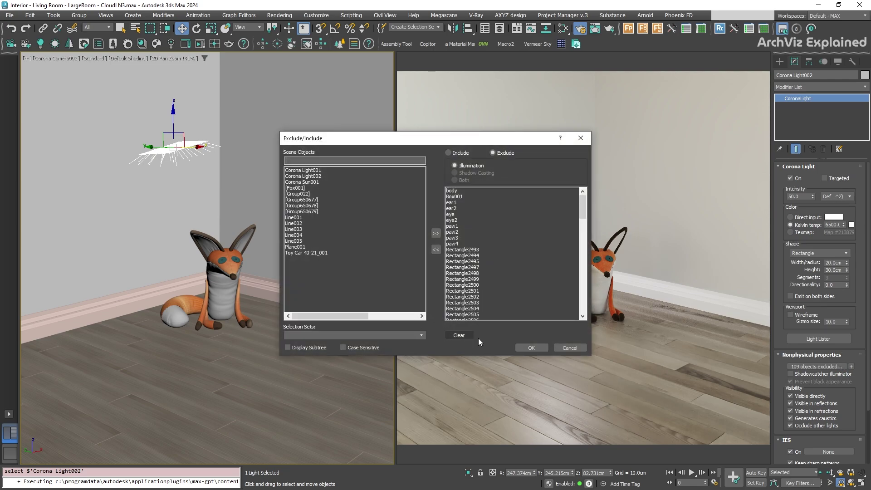
{"action": "left_click", "coordinate": [527, 349]}
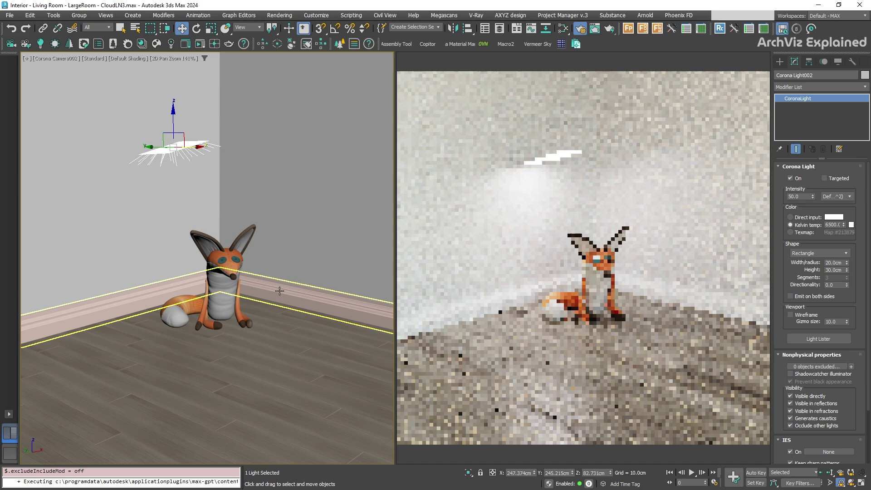
Step: Turn off Visible directly and Visible in reflections for the Corona light
{"action": "left_click", "coordinate": [812, 397]}
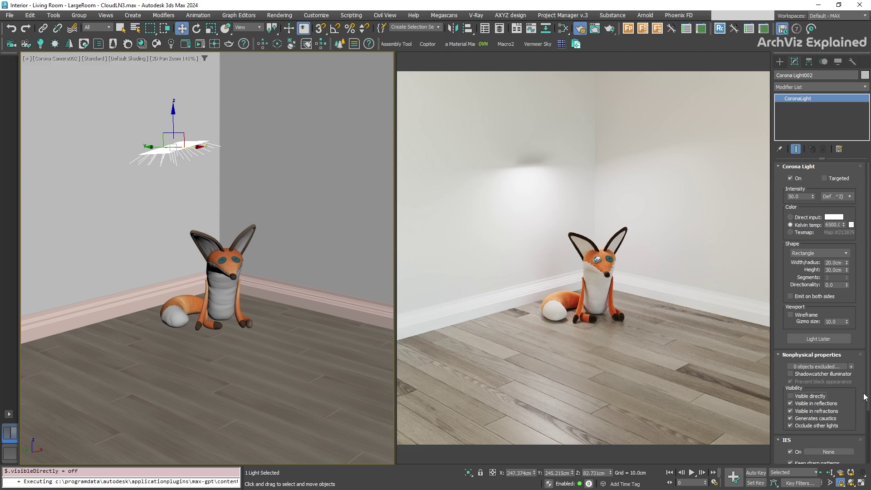
{"action": "left_click", "coordinate": [820, 404]}
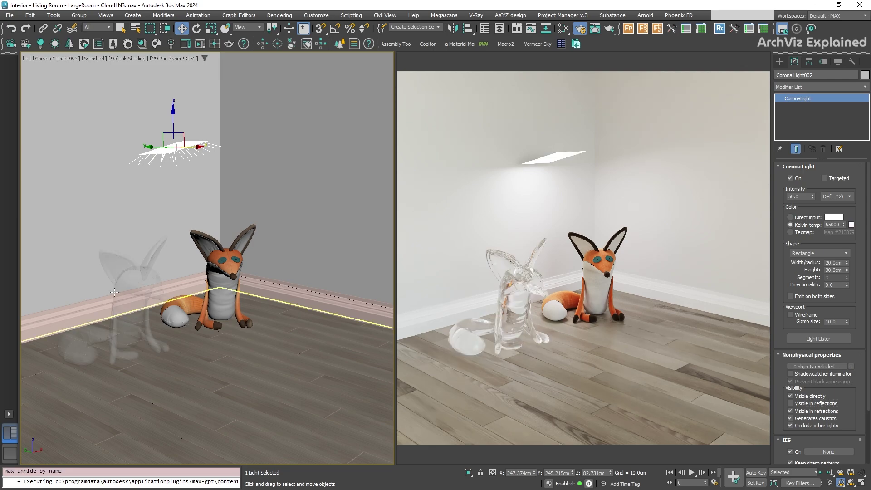
Step: Turn off the light's Visible in refractions and hide the glass fox with Alt+H
{"action": "scroll", "coordinate": [127, 307], "scroll_direction": "up", "scroll_amount": 5}
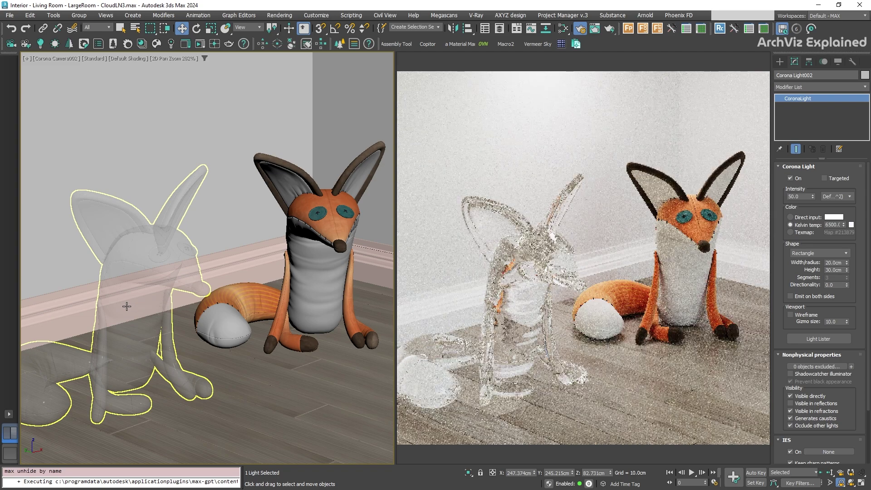
{"action": "left_click", "coordinate": [800, 412]}
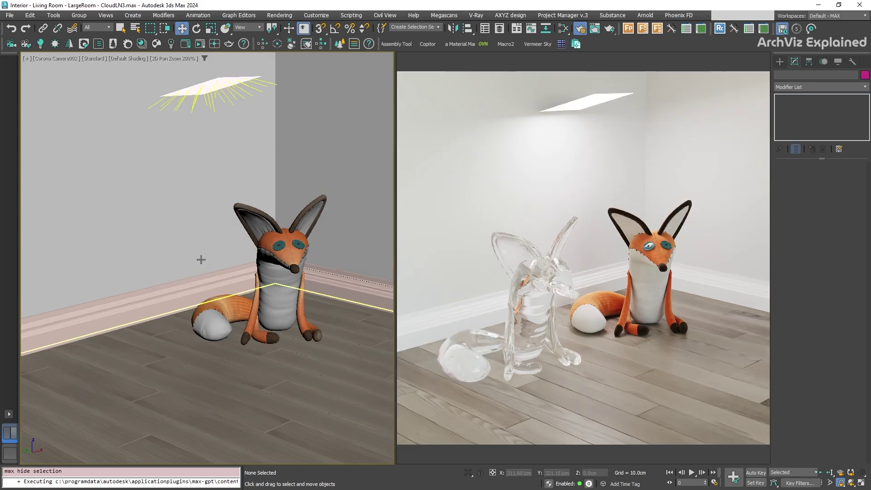
{"action": "key", "text": "alt+h"}
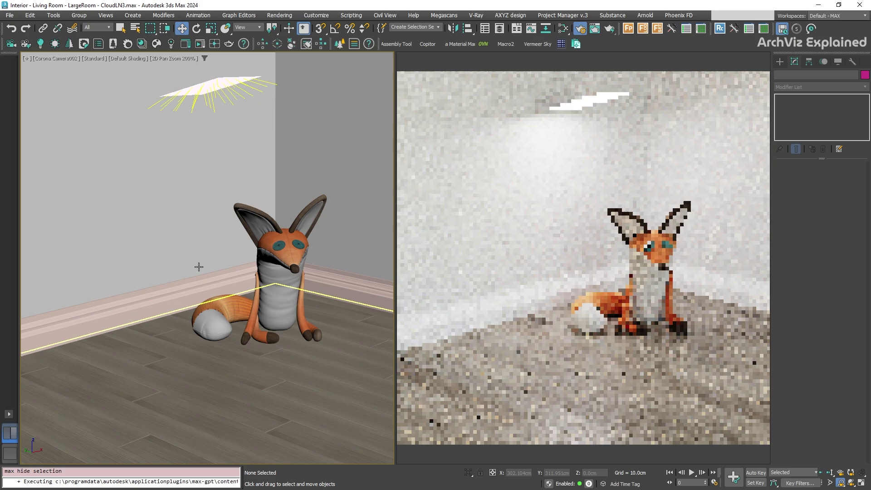
{"action": "scroll", "coordinate": [240, 287], "scroll_direction": "down", "scroll_amount": 2}
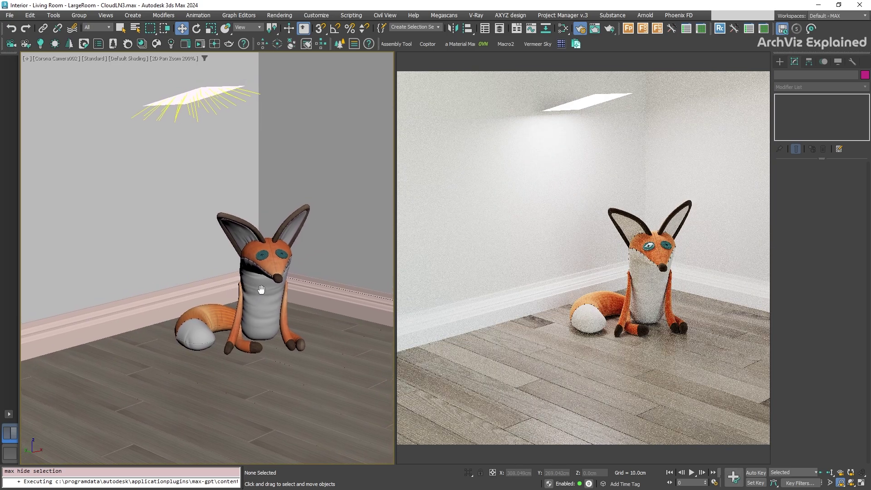
Step: Clone the small Corona light upward and give the copy a directionality of 0.6
{"action": "middle_click_drag", "start_coordinate": [248, 291], "coordinate": [223, 272]}
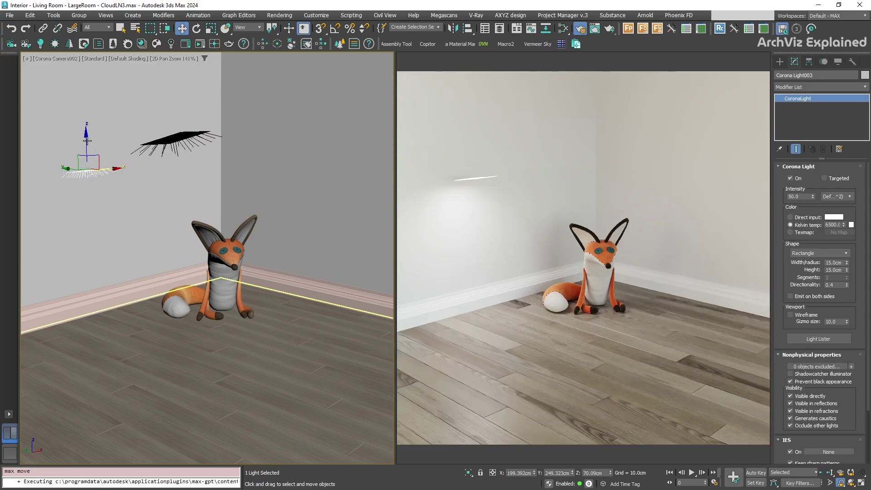
{"action": "left_click_drag", "start_coordinate": [83, 119], "coordinate": [83, 111]}
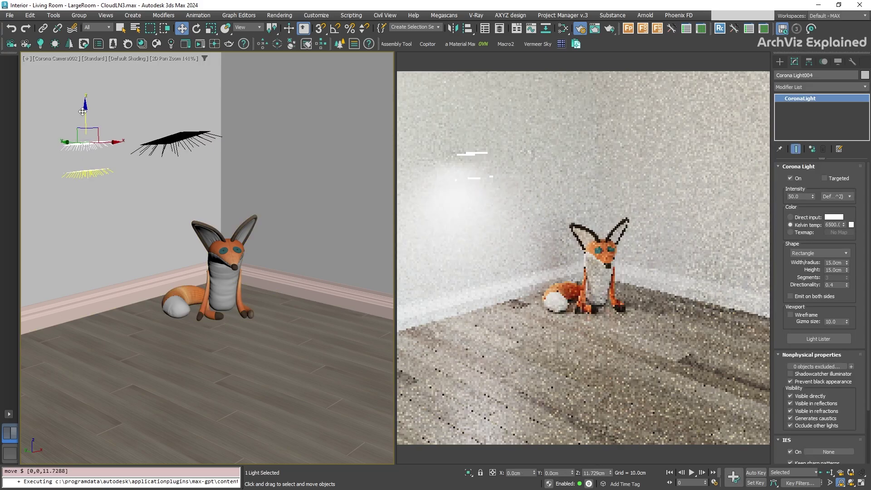
{"action": "key", "text": "ctrl+v"}
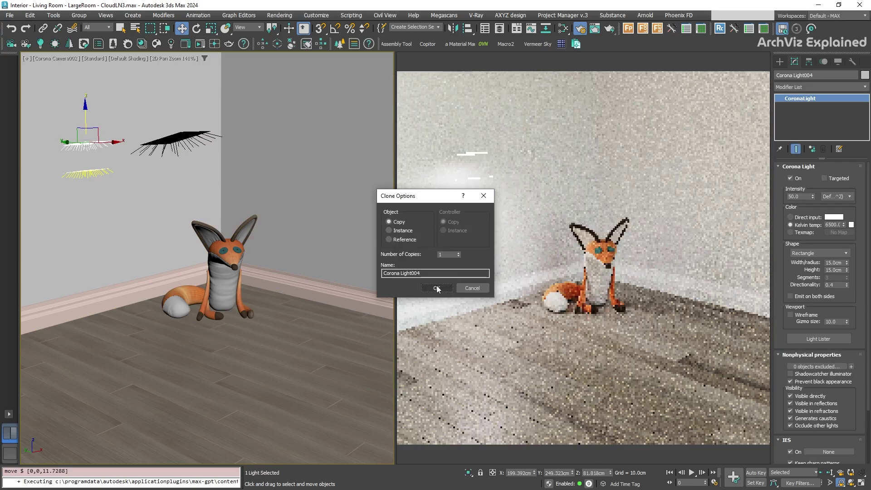
{"action": "left_click", "coordinate": [436, 288]}
{"action": "double_click", "coordinate": [835, 285]}
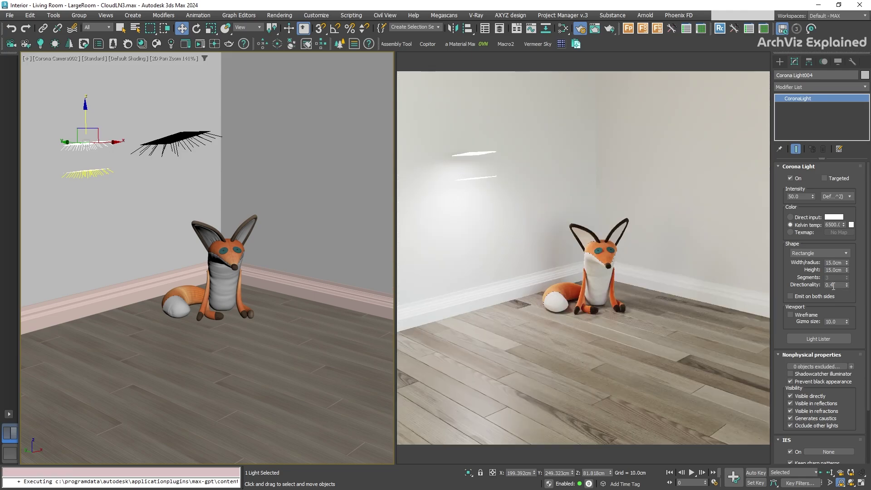
{"action": "type", "text": ".6"}
{"action": "key", "text": "Return"}
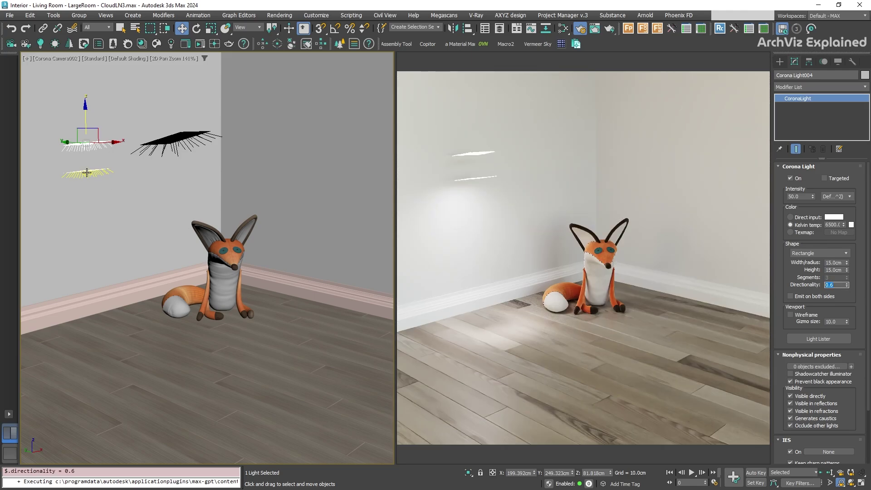
Step: Set the original Corona Light003's directionality to 0.2
{"action": "left_click", "coordinate": [86, 144]}
{"action": "double_click", "coordinate": [830, 285]}
{"action": "type", "text": ".2"}
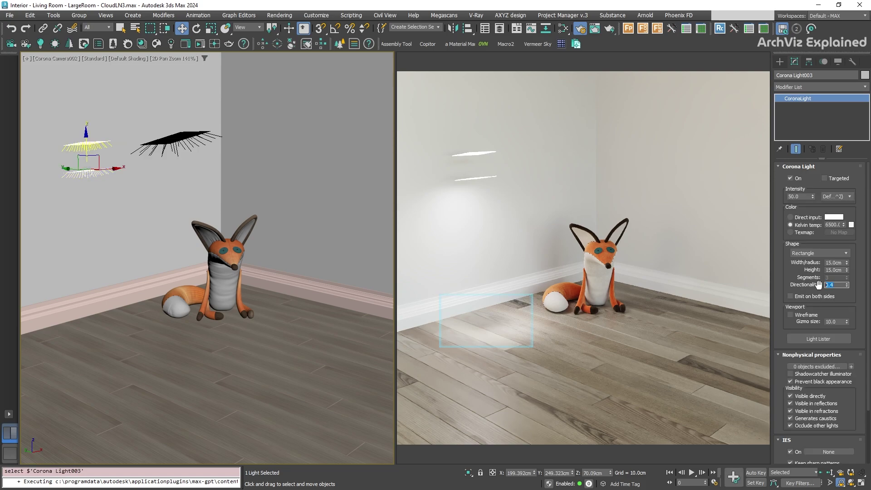
{"action": "key", "text": "Return"}
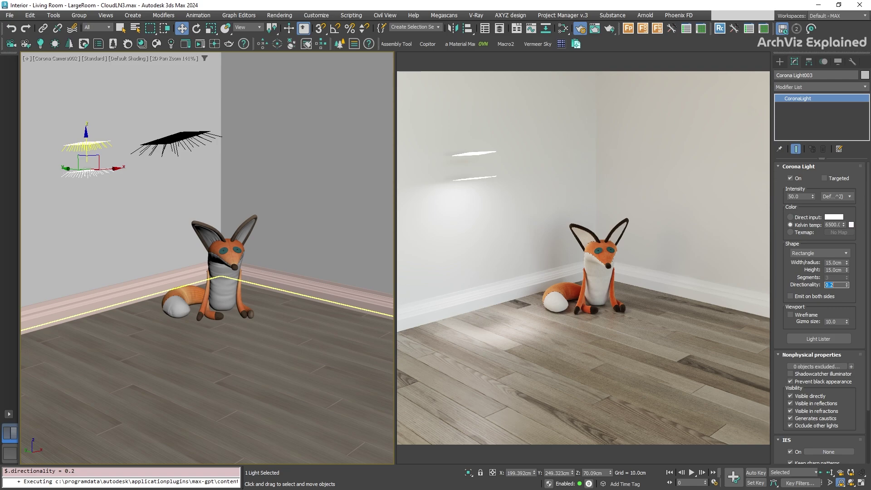
Step: Switch Occlude other lights off for Corona Light003, toggling it on once before leaving it off
{"action": "left_click", "coordinate": [82, 153]}
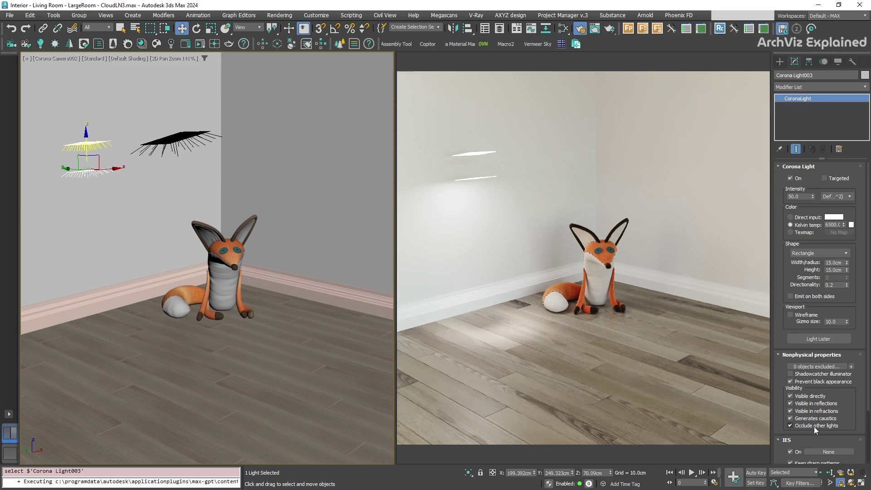
{"action": "left_click", "coordinate": [814, 427]}
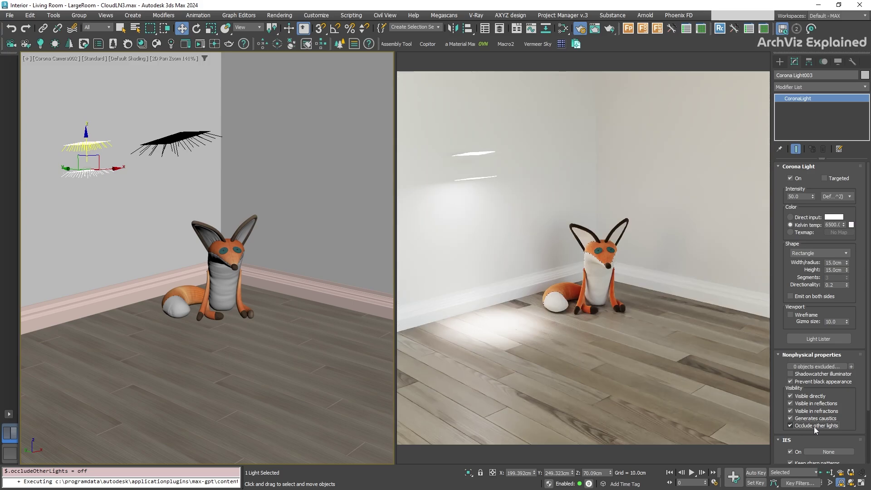
{"action": "left_click", "coordinate": [814, 427]}
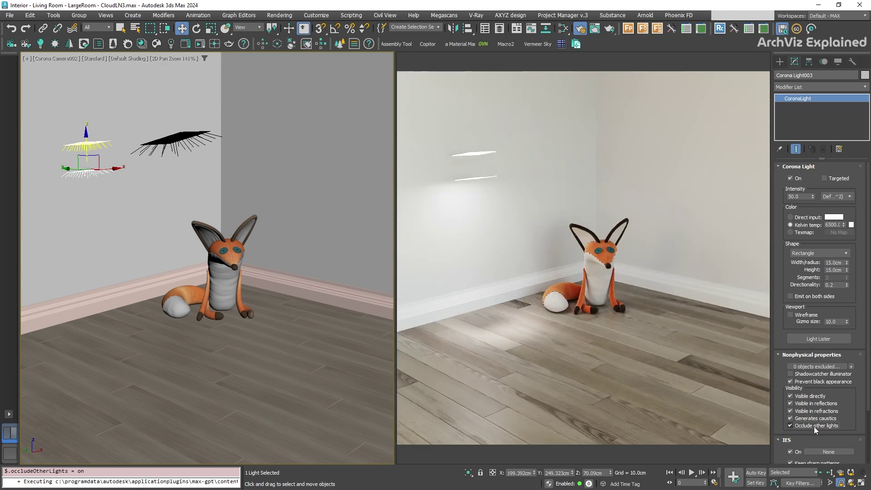
{"action": "left_click", "coordinate": [791, 425]}
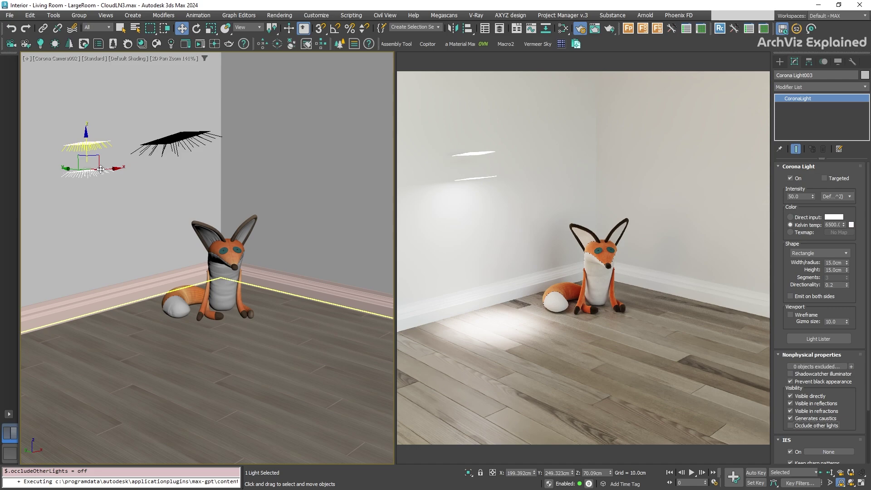
{"action": "left_click", "coordinate": [180, 139]}
Step: Uncheck Visible directly, Visible in reflections and Visible in refractions on Corona Light002
{"action": "left_click", "coordinate": [813, 397]}
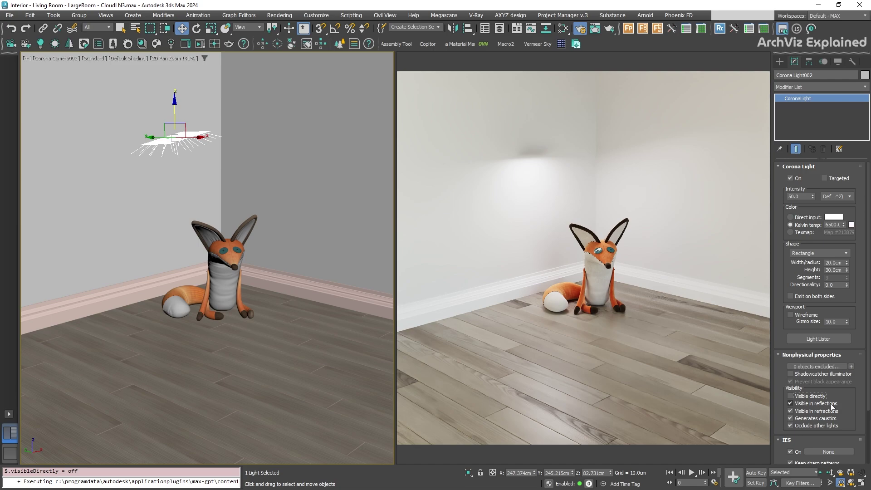
{"action": "left_click", "coordinate": [831, 403]}
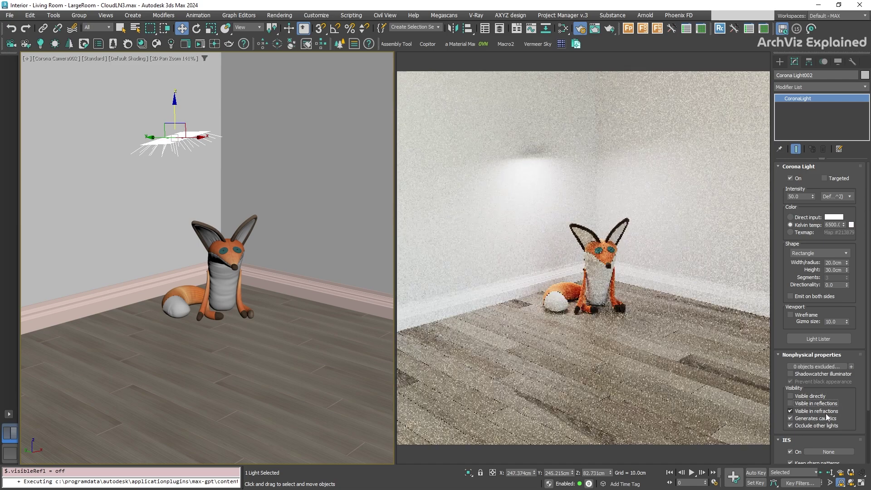
{"action": "left_click", "coordinate": [827, 411]}
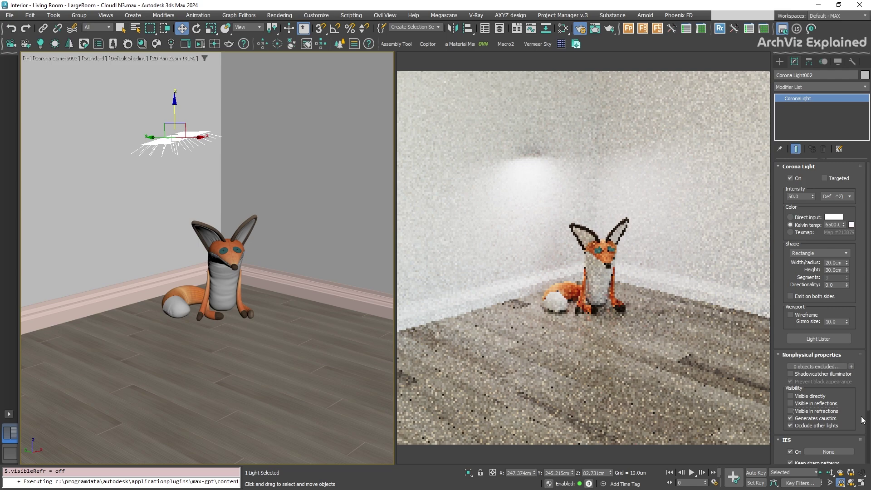